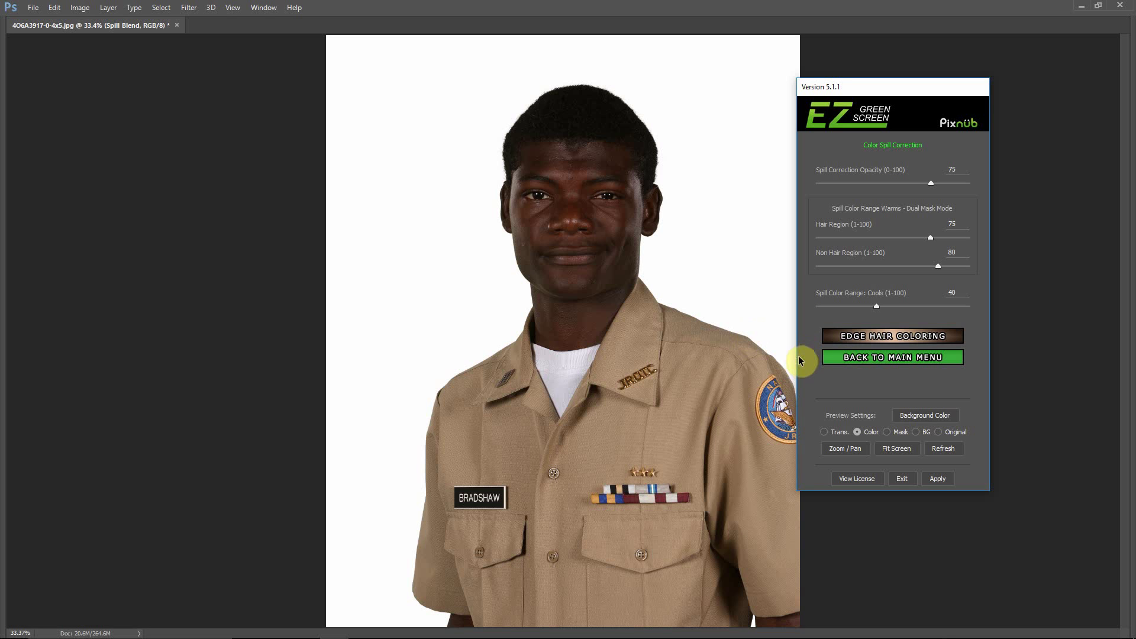
Leave spill correction at 75/75/80/40 and return to the plugin's main menu.
{"action": "left_click", "coordinate": [849, 356]}
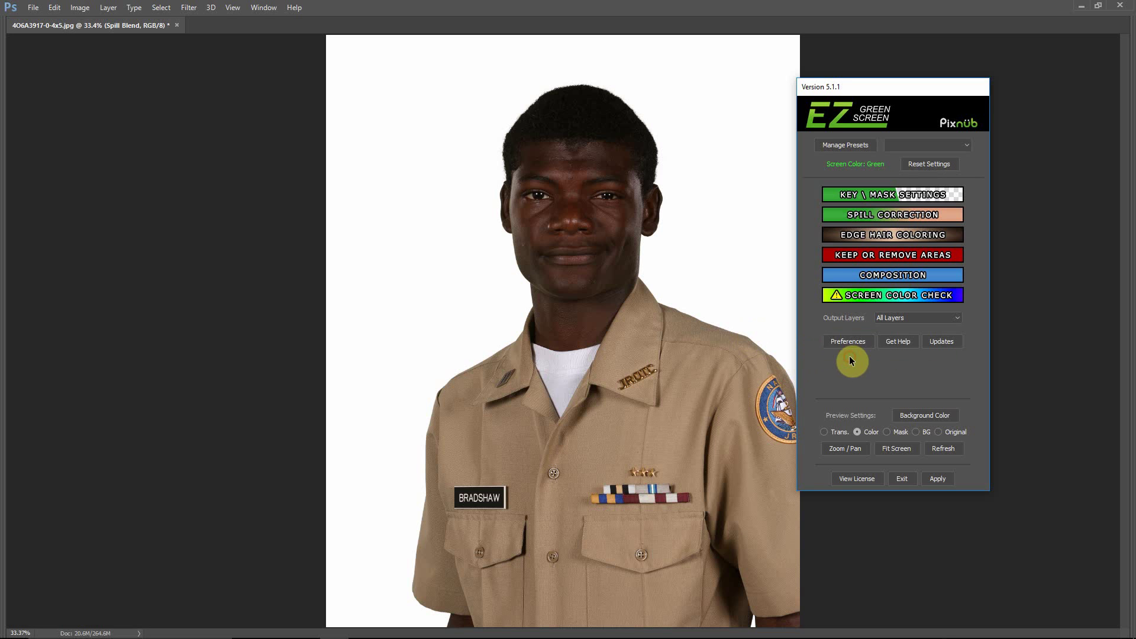
Save the current settings as preset 'green spill fix' with auto spill correction opacity off.
{"action": "left_click", "coordinate": [843, 147]}
{"action": "left_click", "coordinate": [901, 215]}
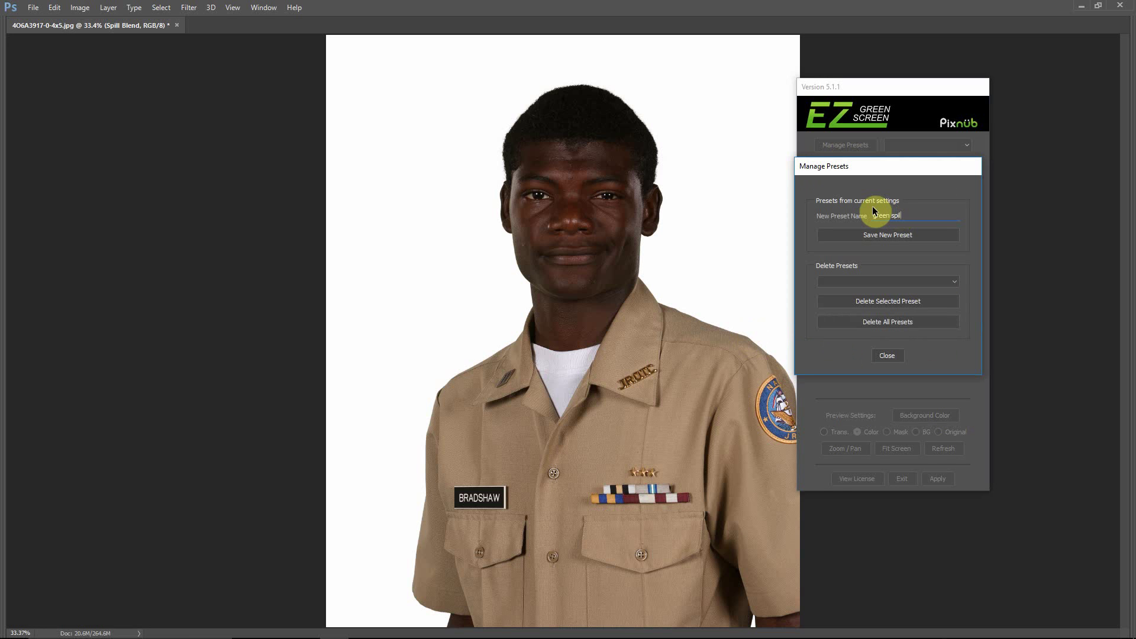
{"action": "type", "text": "green spill fix"}
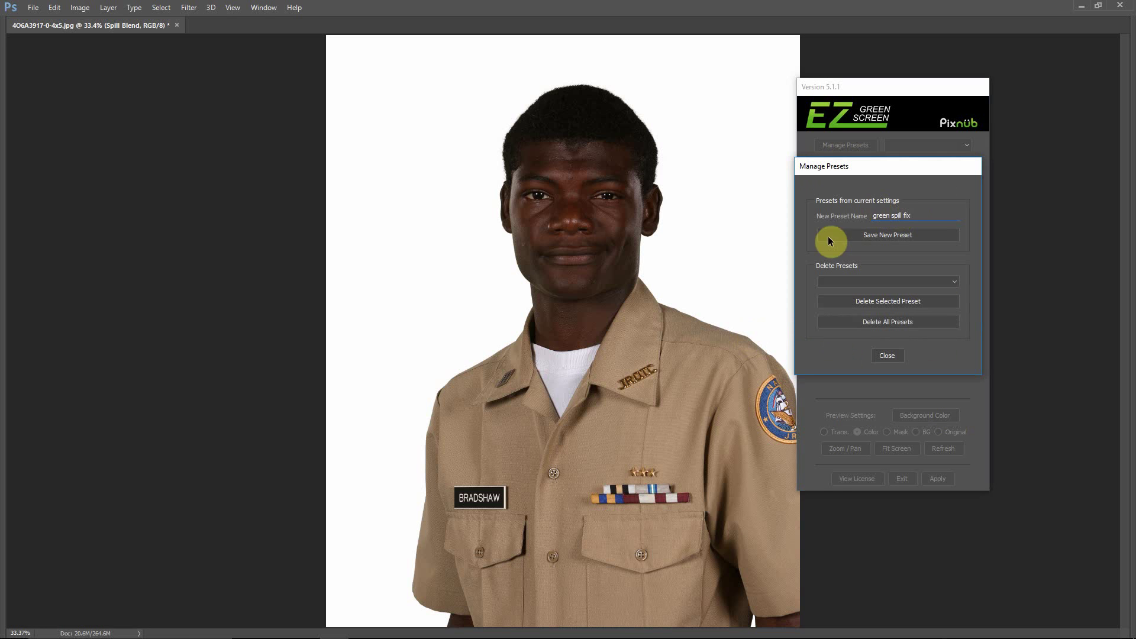
{"action": "left_click", "coordinate": [903, 239]}
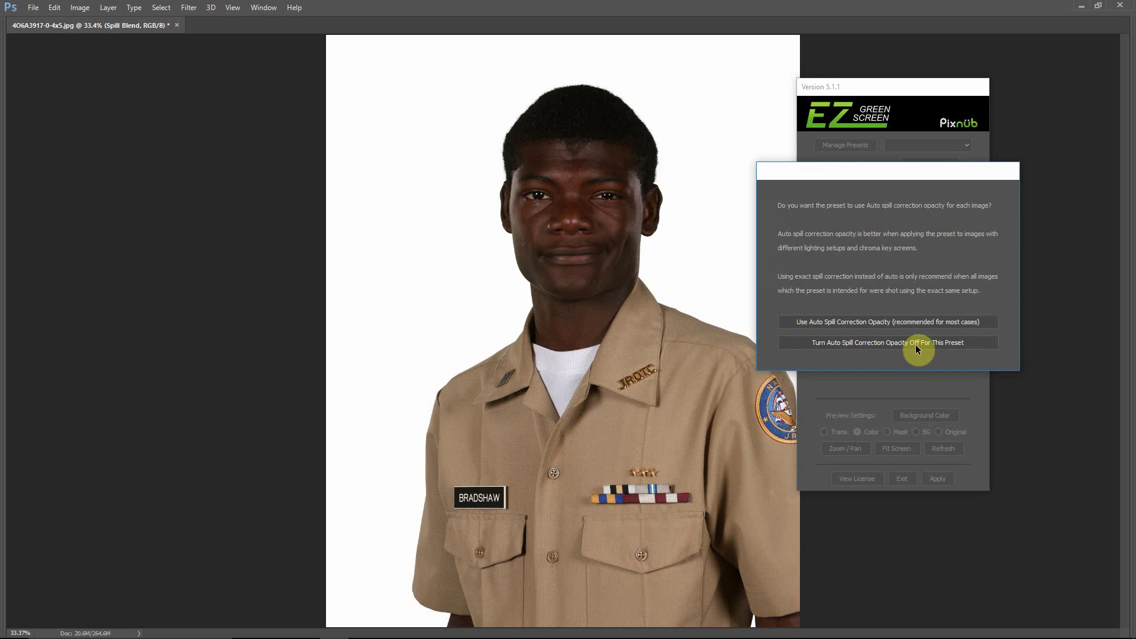
{"action": "left_click", "coordinate": [855, 344]}
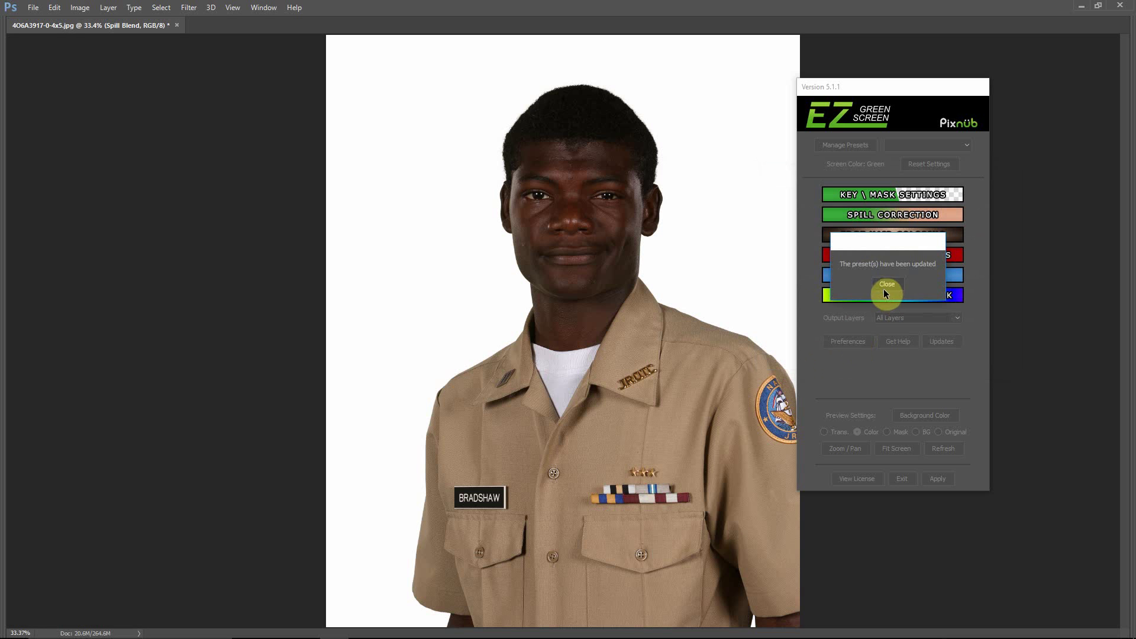
{"action": "left_click", "coordinate": [882, 287]}
{"action": "left_click", "coordinate": [880, 357]}
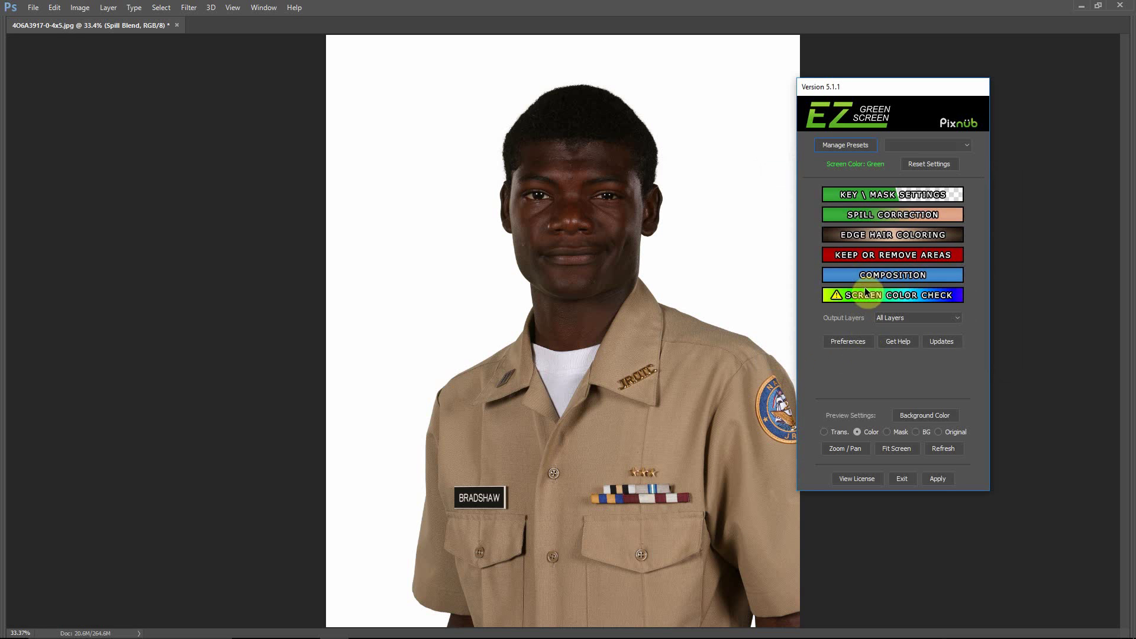
Review the spill correction sliders at 75, 75, 80 and 40, then go back to the main menu.
{"action": "left_click", "coordinate": [888, 216]}
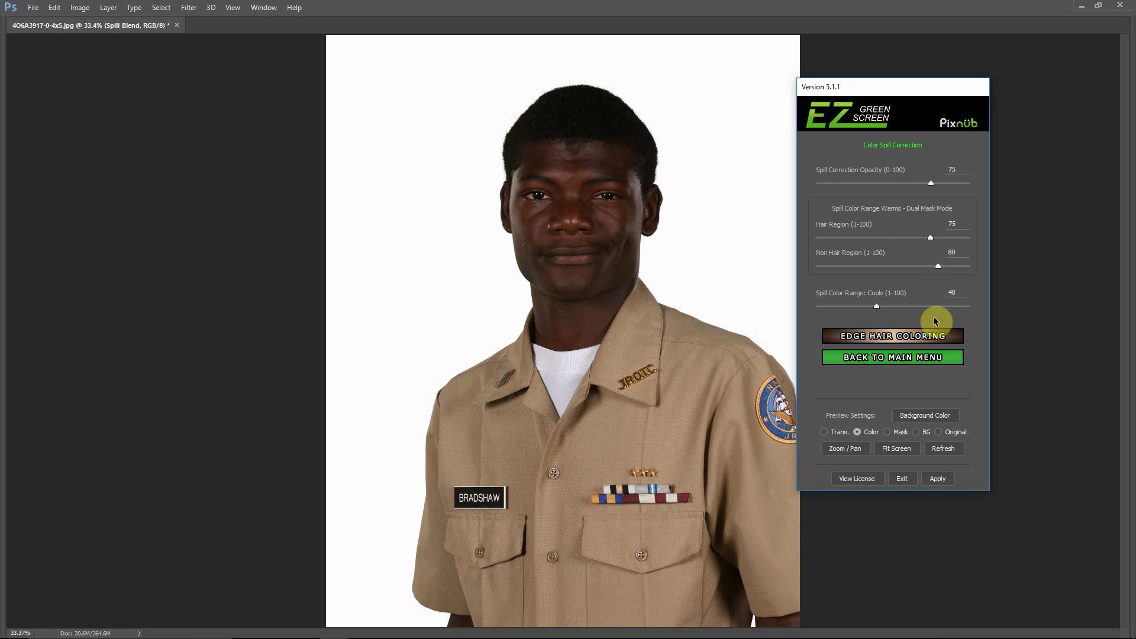
{"action": "left_click", "coordinate": [869, 359]}
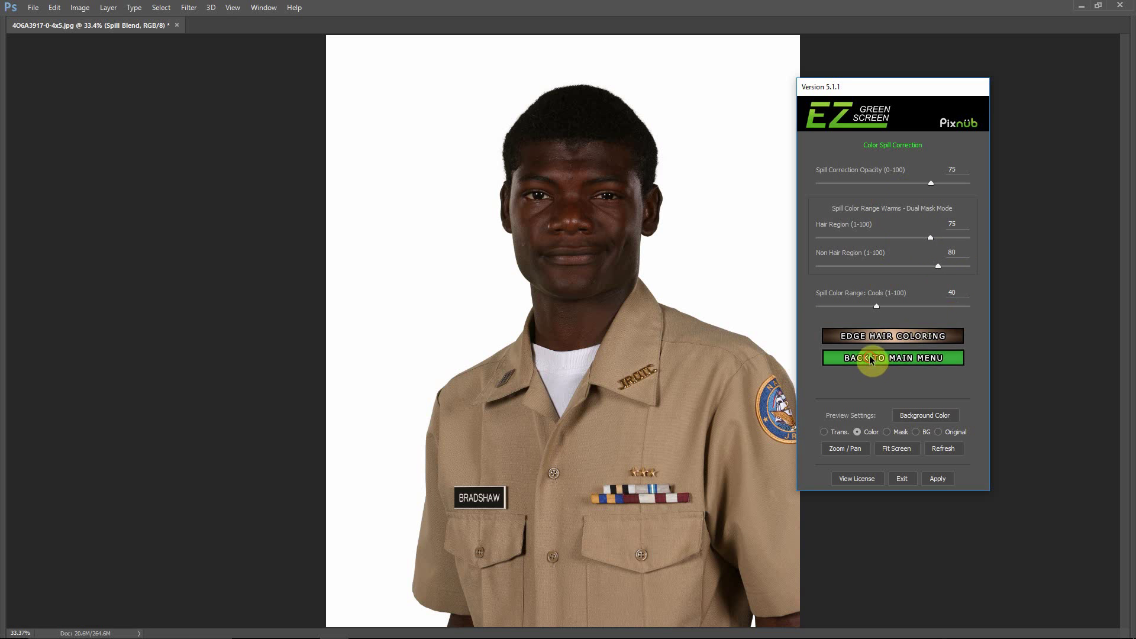
Look over the Composition and Keep or Remove Areas pages, then open Transparency Mask Adjustments.
{"action": "left_click", "coordinate": [838, 276]}
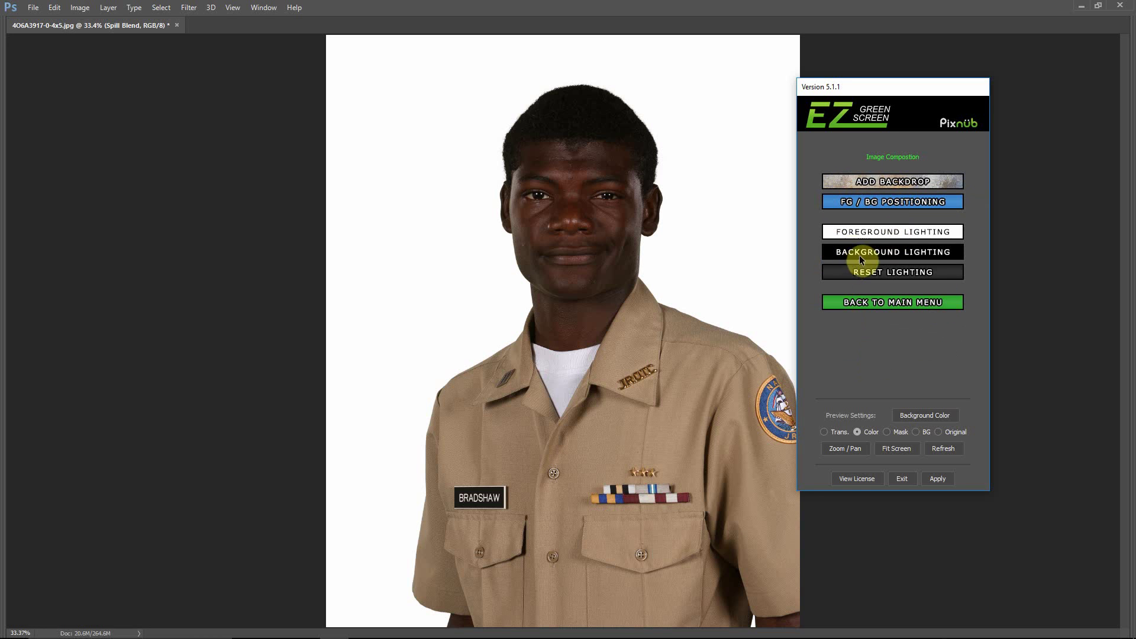
{"action": "left_click", "coordinate": [856, 302]}
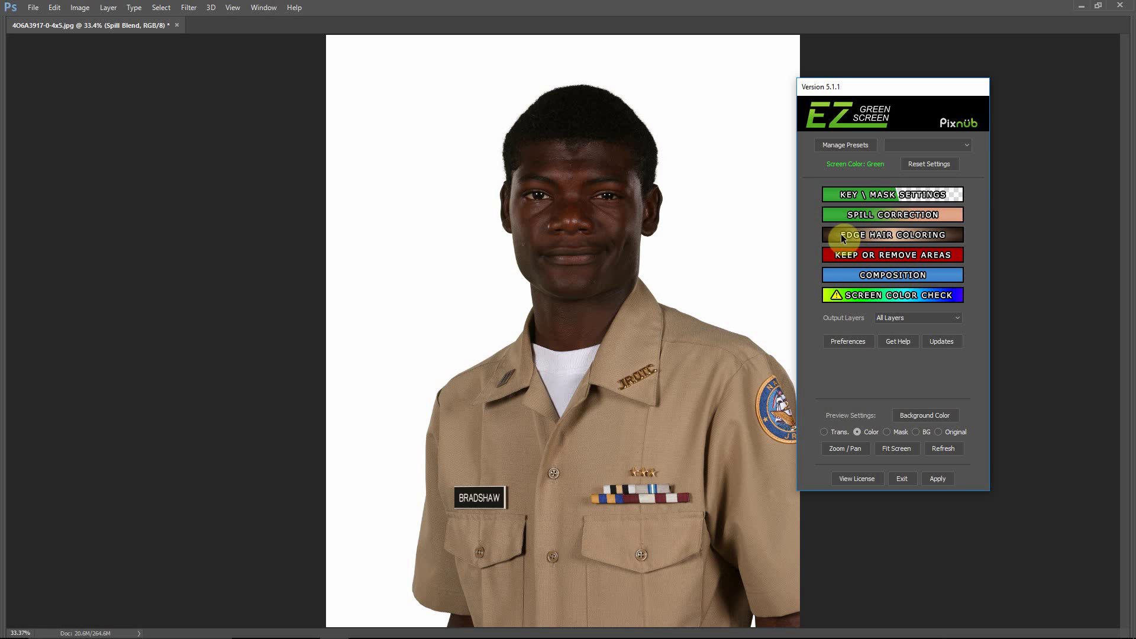
{"action": "left_click", "coordinate": [837, 259]}
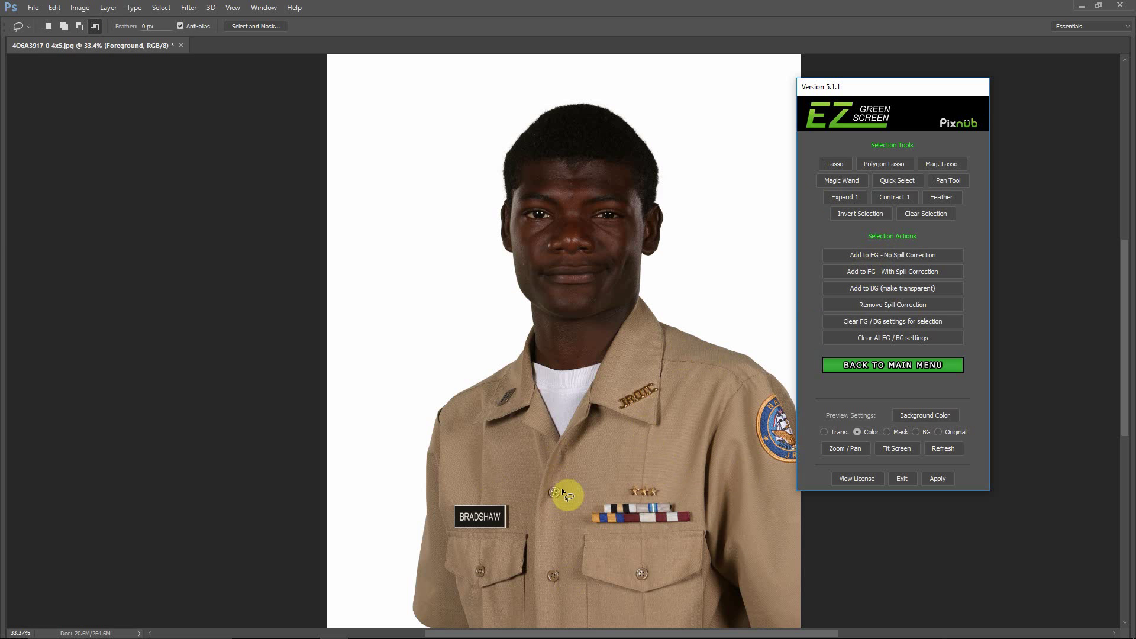
{"action": "left_click", "coordinate": [874, 367]}
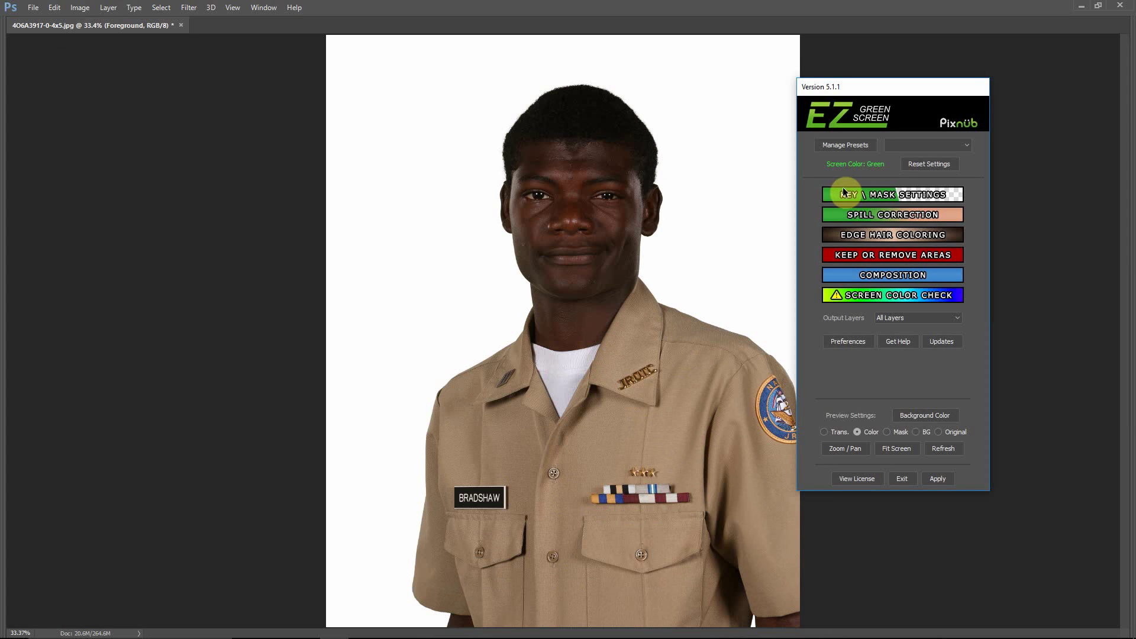
{"action": "left_click", "coordinate": [861, 188]}
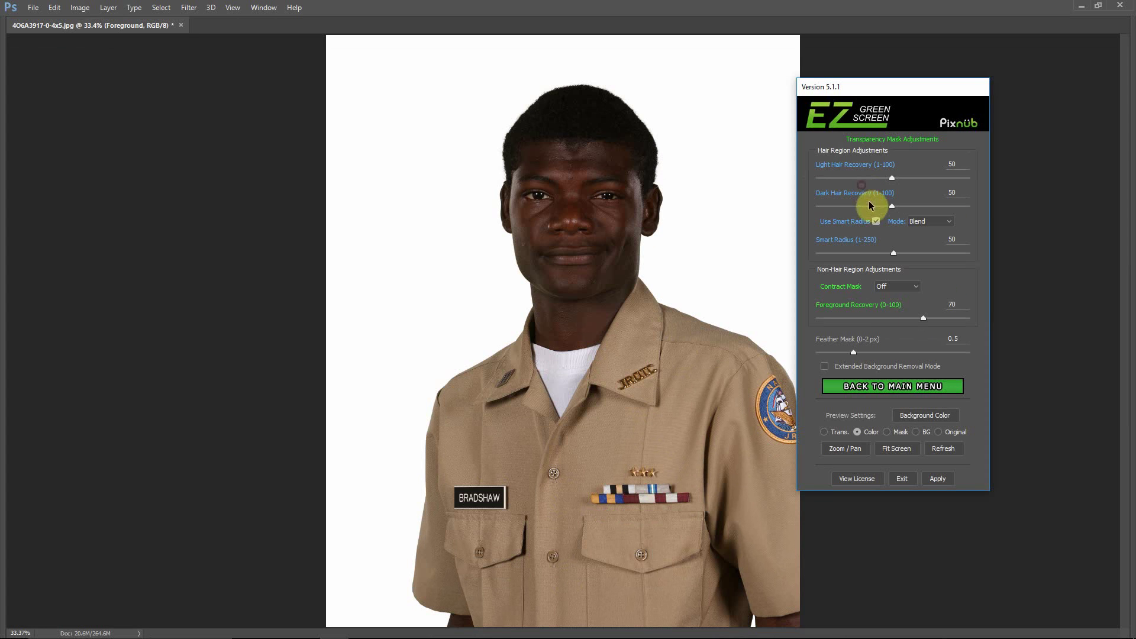
{"action": "left_click", "coordinate": [861, 392]}
{"action": "left_click", "coordinate": [842, 388]}
{"action": "left_click", "coordinate": [968, 147]}
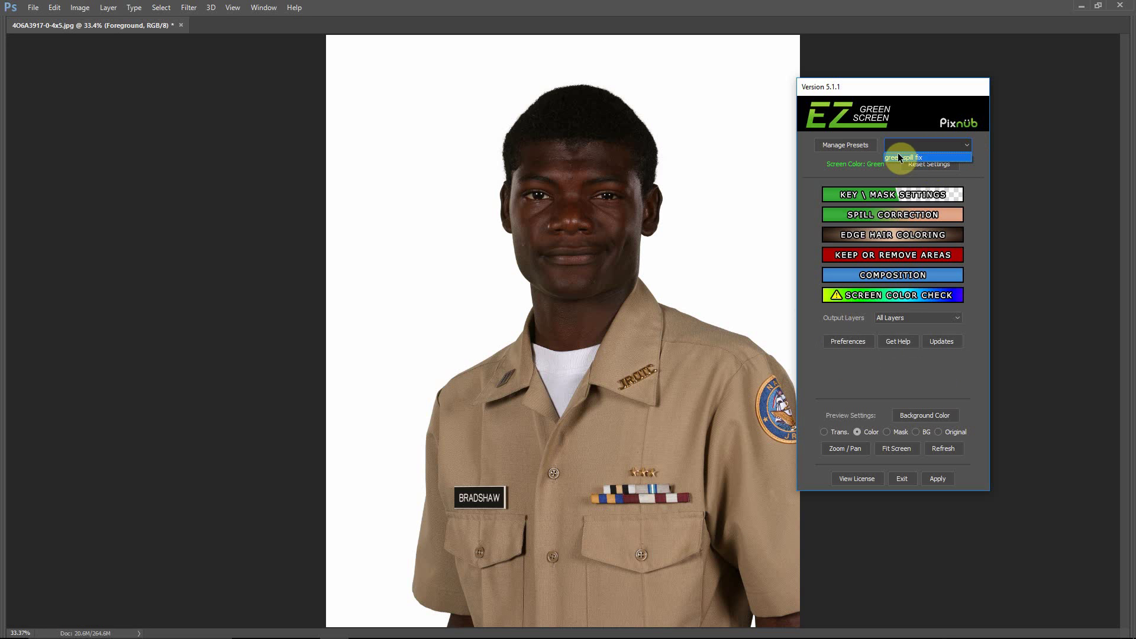
{"action": "left_click", "coordinate": [811, 165]}
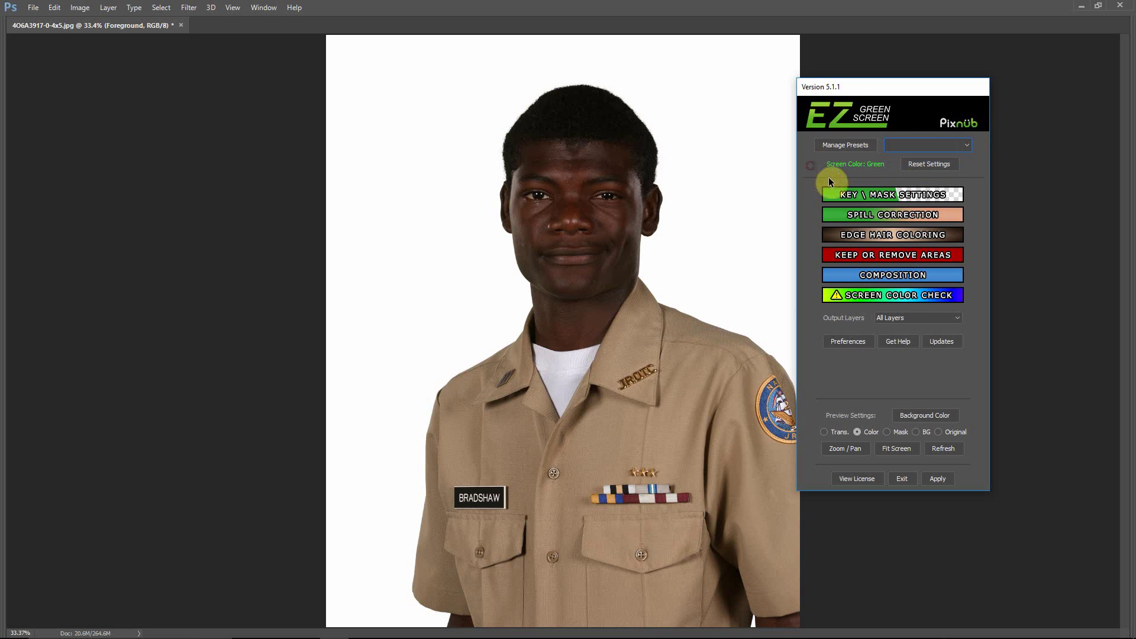
Exit the plugin and rerun Filter > EZ Green Screen 5 - Dual Mask on the portrait.
{"action": "left_click", "coordinate": [901, 479]}
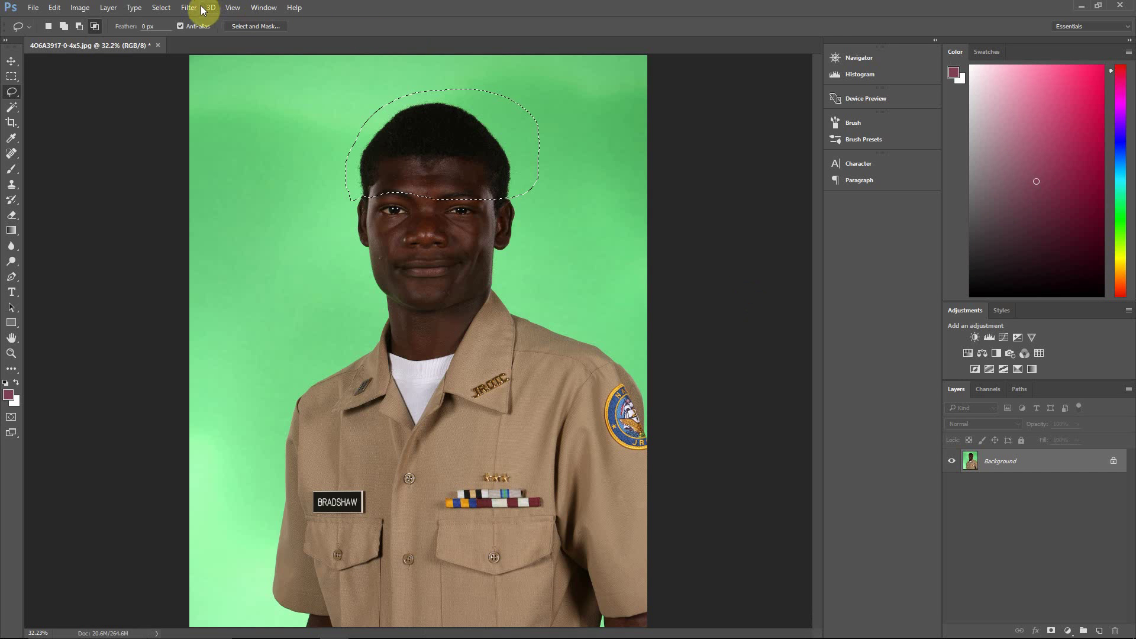
{"action": "left_click", "coordinate": [187, 8]}
{"action": "left_click", "coordinate": [278, 283]}
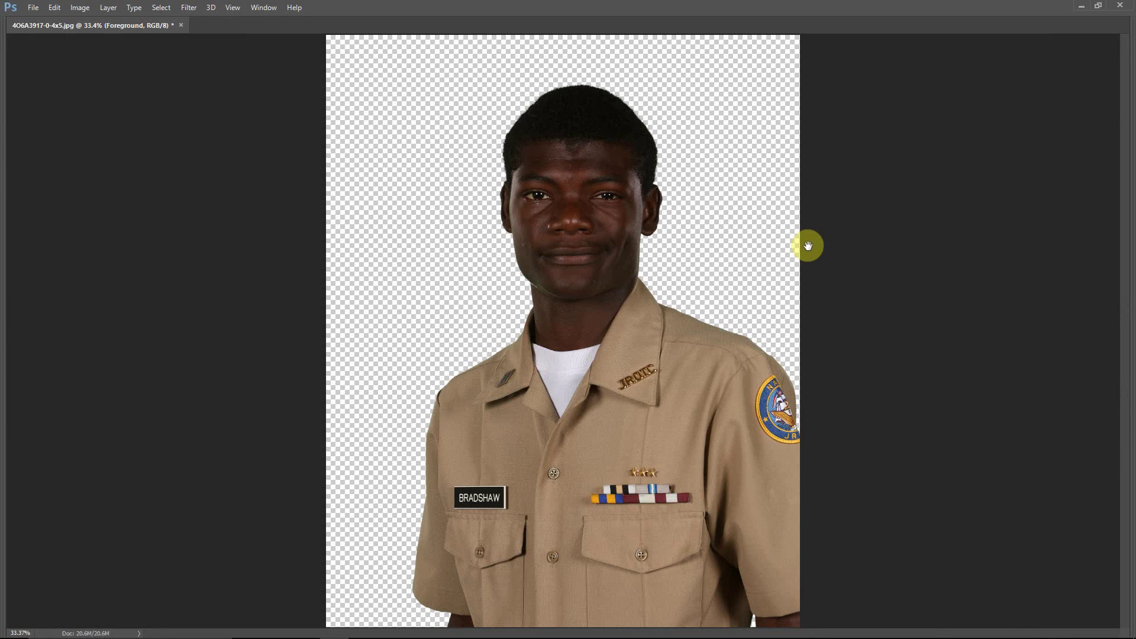
Set the plugin's preview background colour to white (ffffff).
{"action": "left_click_drag", "start_coordinate": [960, 98], "coordinate": [897, 116]}
{"action": "left_click", "coordinate": [941, 438]}
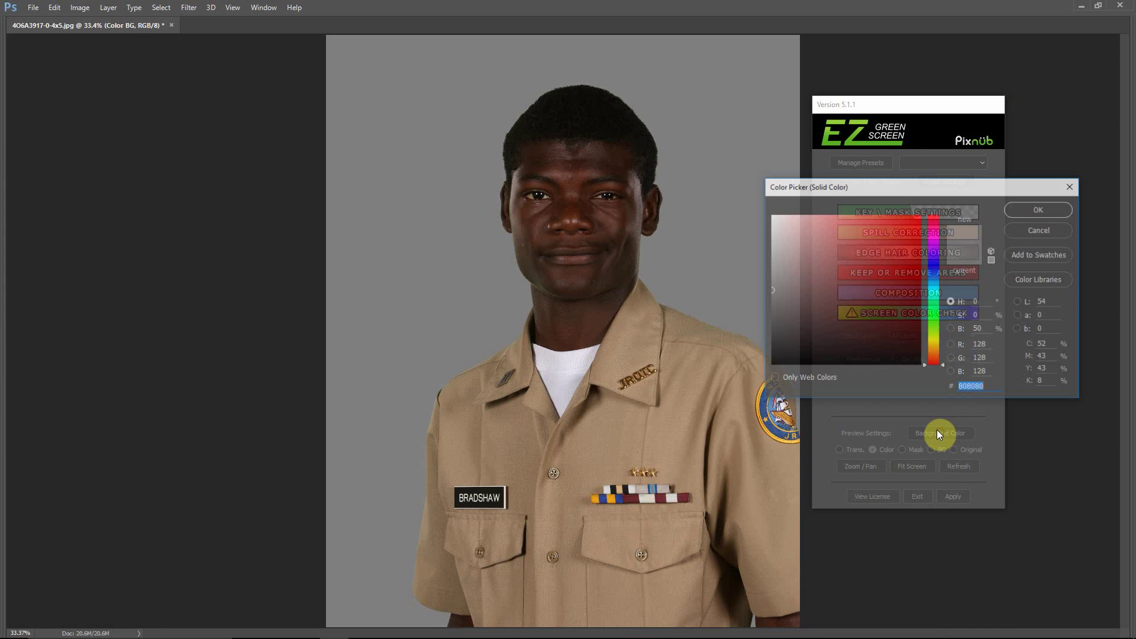
{"action": "left_click_drag", "start_coordinate": [791, 249], "coordinate": [749, 192]}
{"action": "left_click", "coordinate": [1040, 209]}
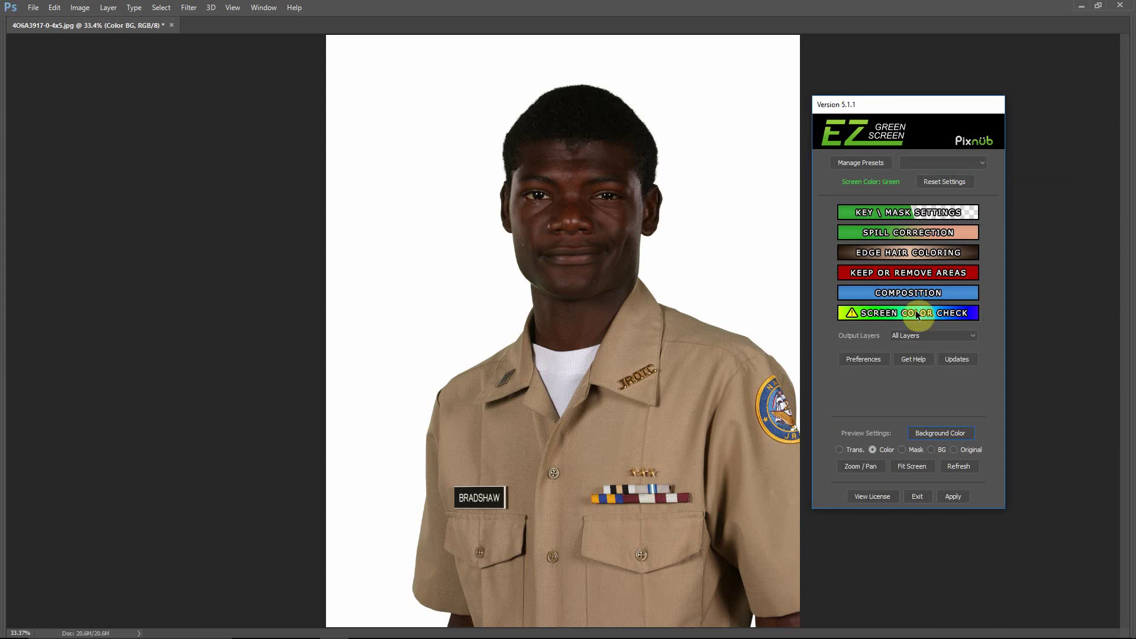
Zoom to 100% and pan to inspect the chin and collar for green spill.
{"action": "left_click", "coordinate": [867, 466]}
{"action": "left_click", "coordinate": [549, 303], "text": "ctrl"}
{"action": "left_click", "coordinate": [542, 299], "text": "ctrl"}
{"action": "left_click_drag", "start_coordinate": [487, 254], "coordinate": [502, 284]}
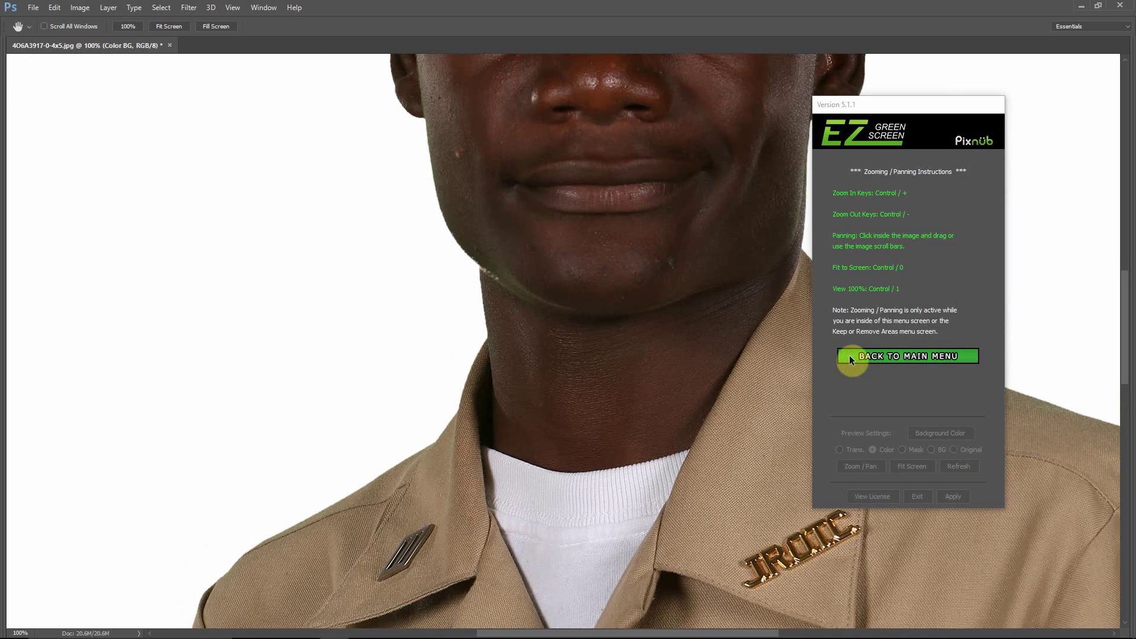
{"action": "left_click", "coordinate": [867, 356]}
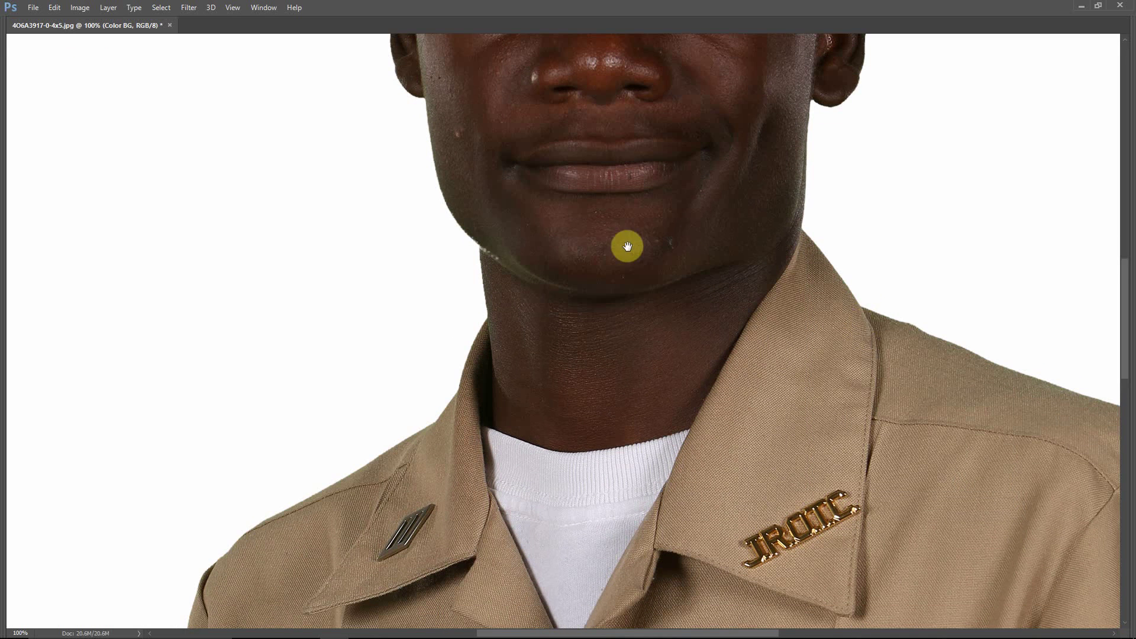
{"action": "left_click", "coordinate": [935, 164]}
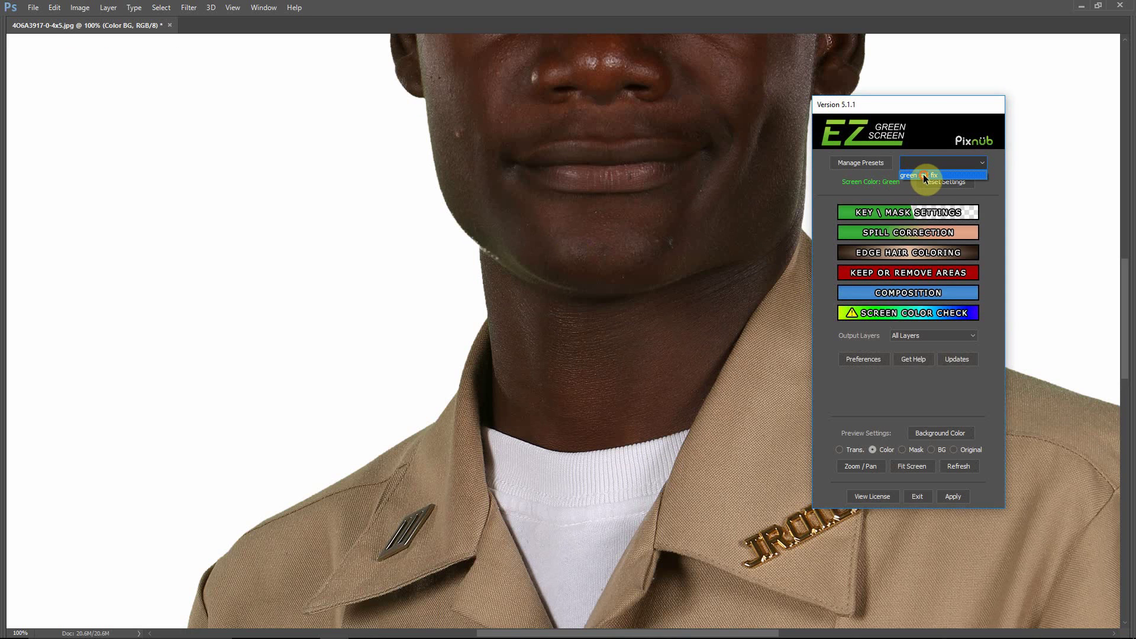
Apply the saved 'green spill fix' preset to the rerun portrait.
{"action": "left_click", "coordinate": [924, 176]}
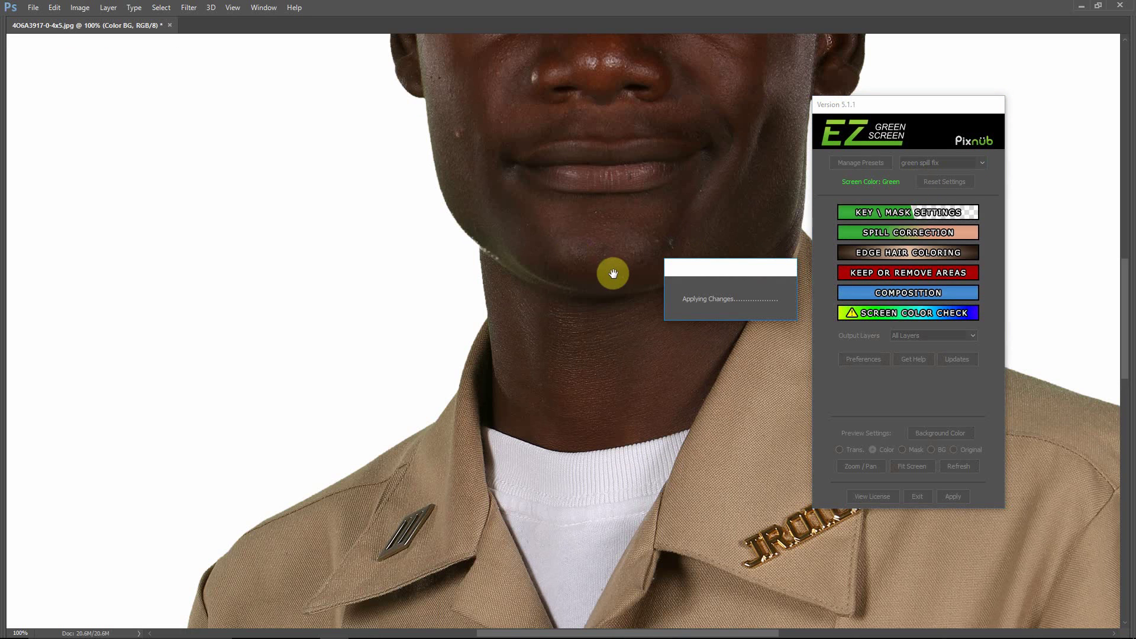